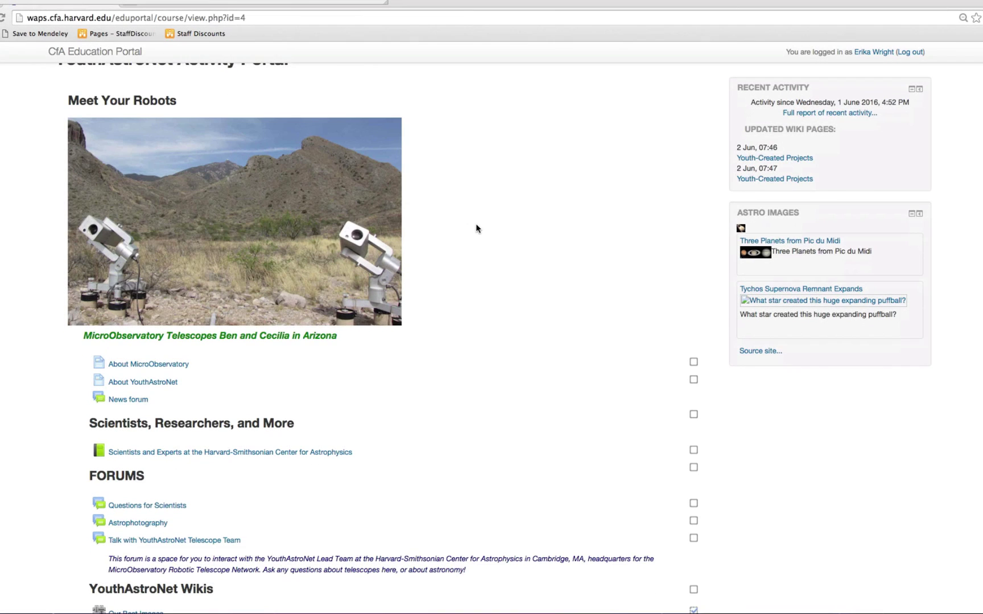
# Step: Scroll to the activity tiles and open the MicroObservatory Robotic Tools options
pyautogui.scroll(-1, 476, 228)
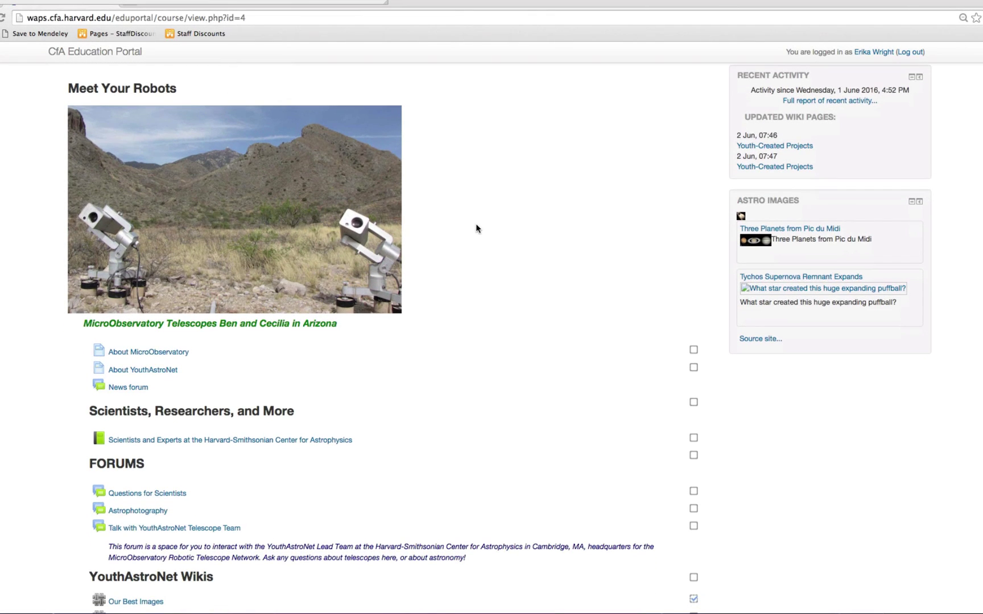
pyautogui.scroll(-10, 477, 228)
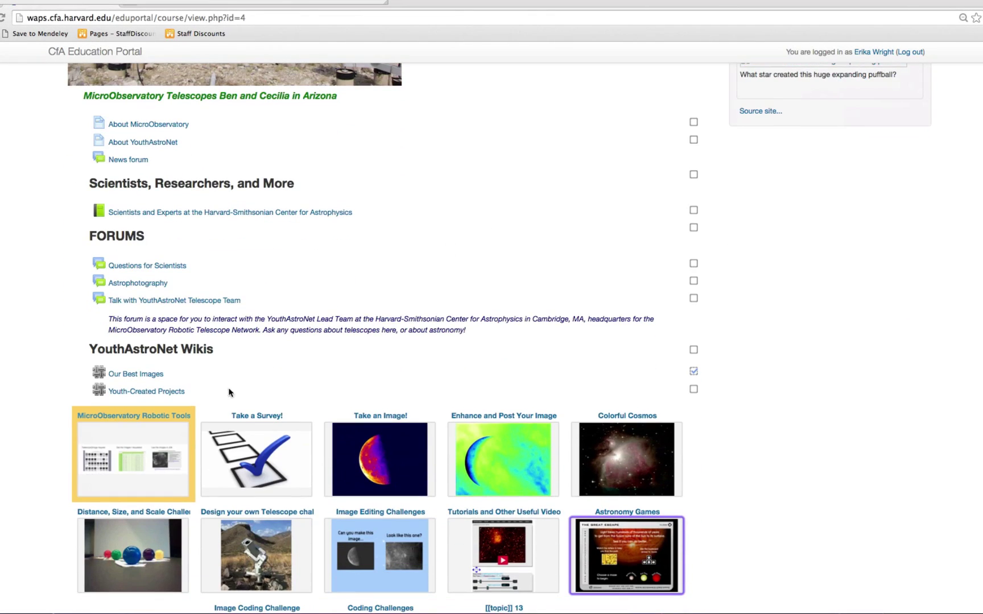
pyautogui.click(160, 417)
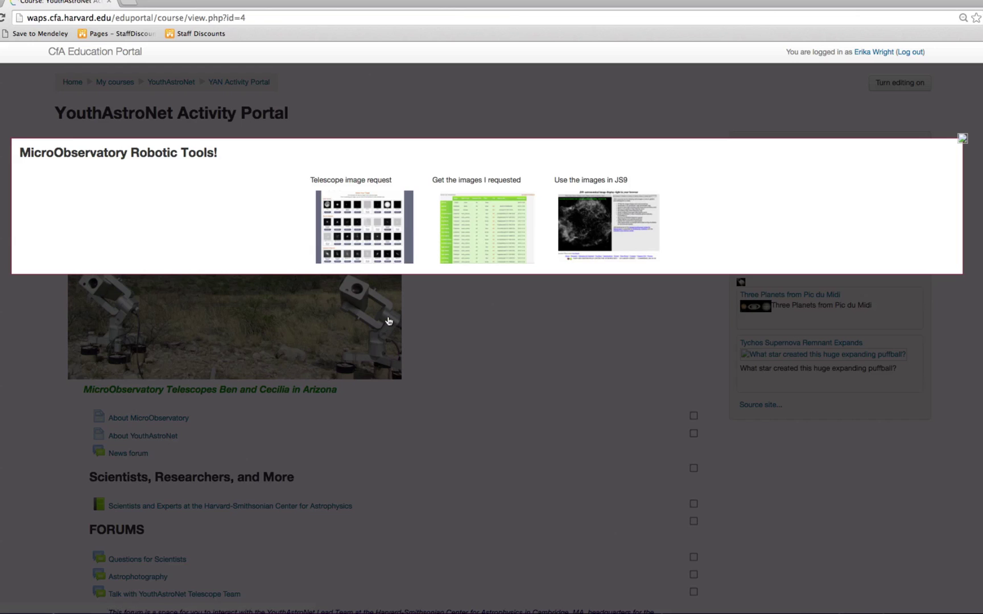
# Step: Go to the 'Use the images in JS9' viewer and browse the Archived Images list
pyautogui.click(578, 222)
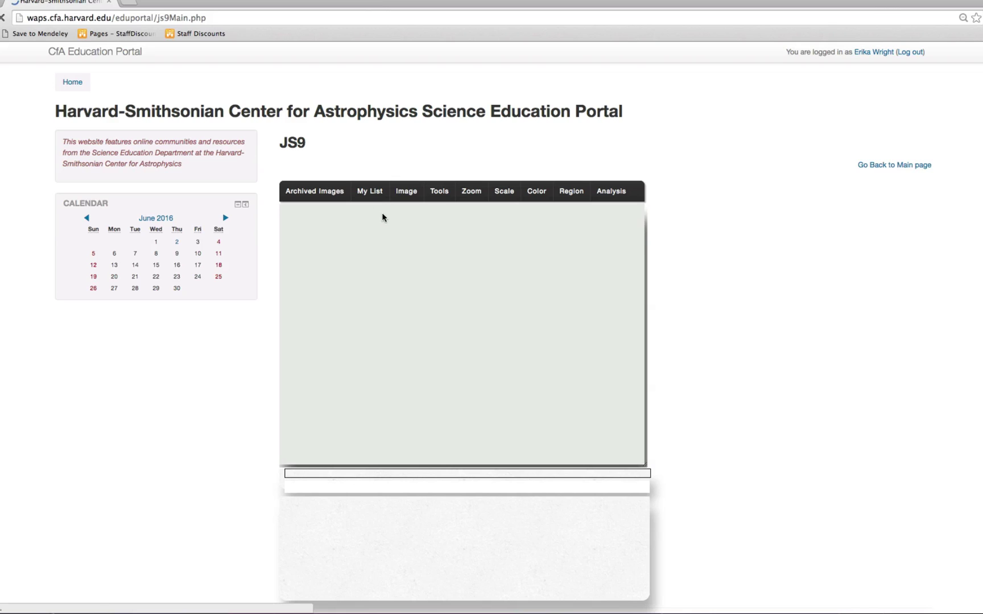
pyautogui.click(325, 193)
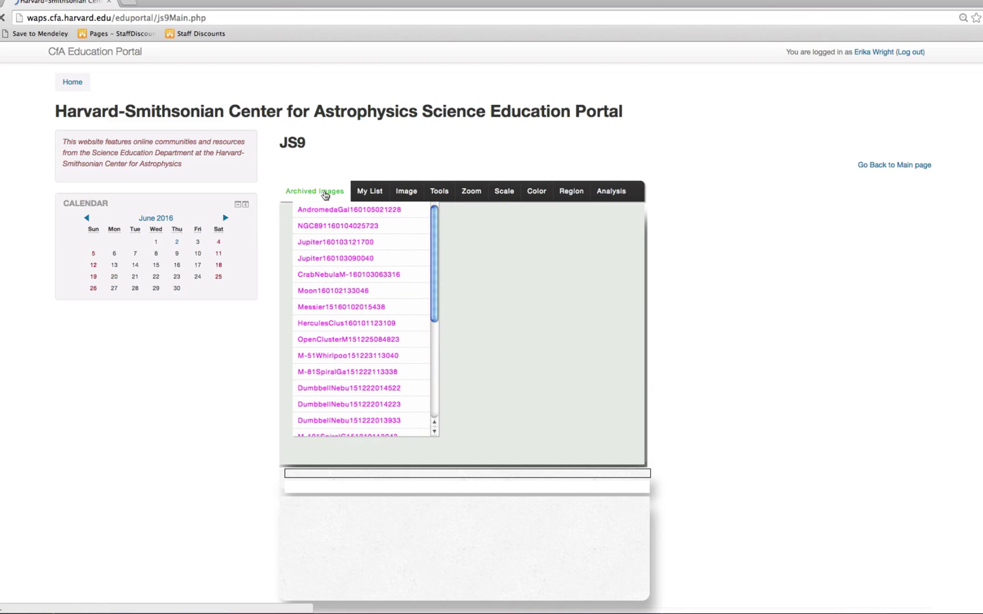
pyautogui.scroll(-5, 328, 239)
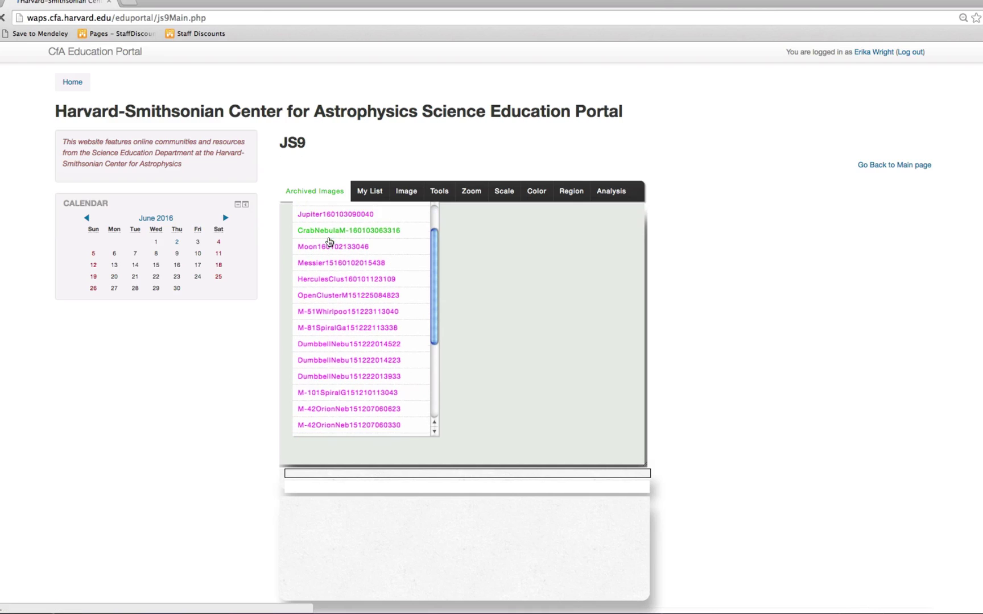
pyautogui.scroll(5, 329, 242)
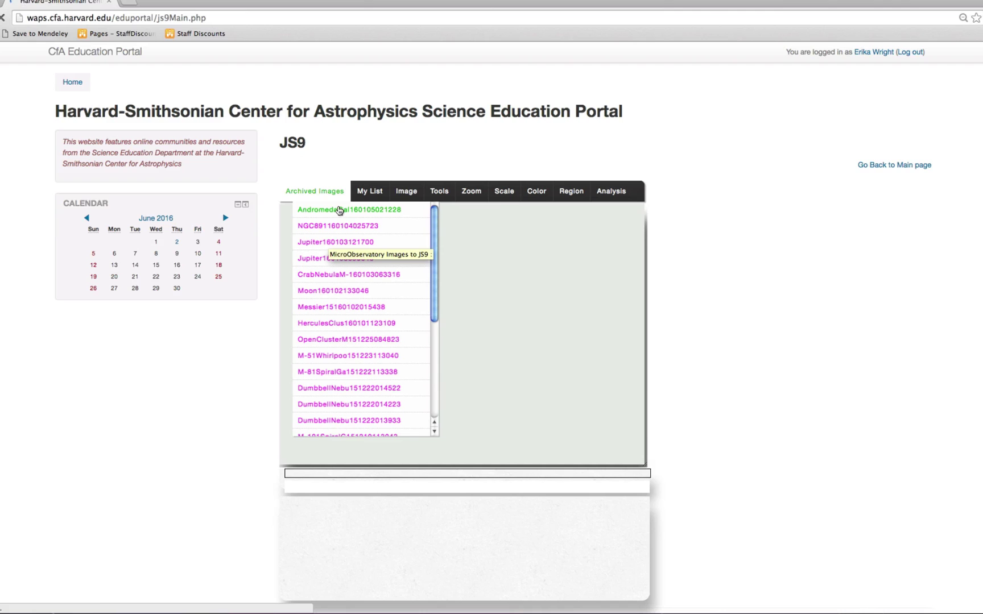
pyautogui.click(368, 194)
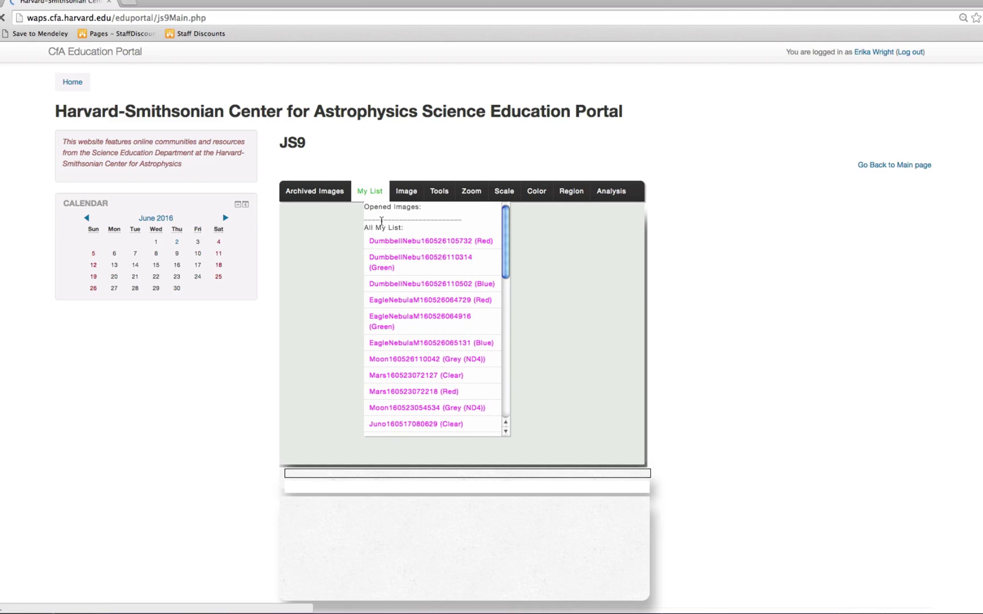
pyautogui.scroll(-5, 383, 224)
pyautogui.scroll(5, 383, 228)
pyautogui.click(407, 194)
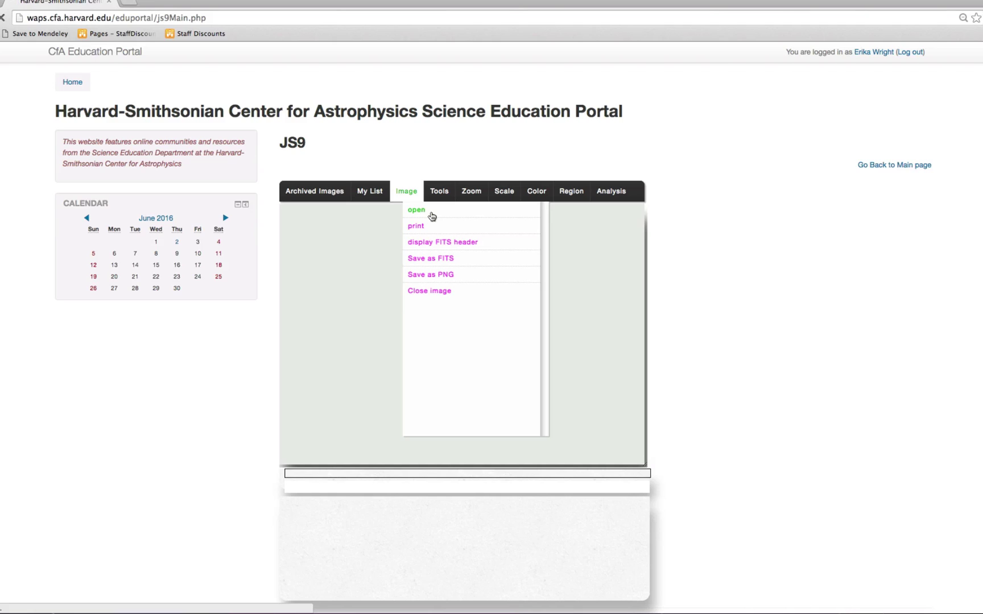
pyautogui.click(377, 192)
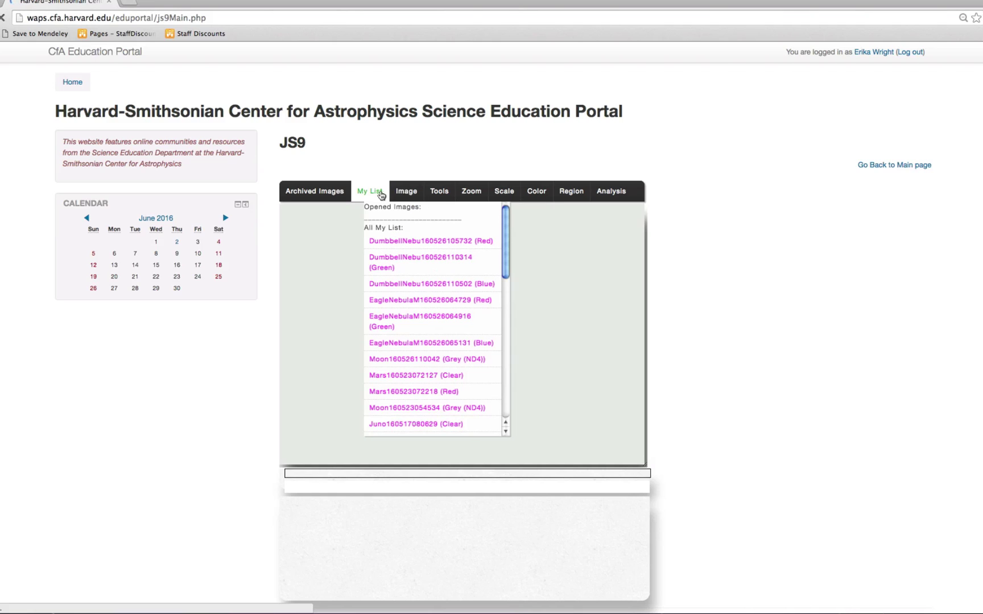
pyautogui.scroll(-1, 385, 215)
pyautogui.scroll(-5, 398, 228)
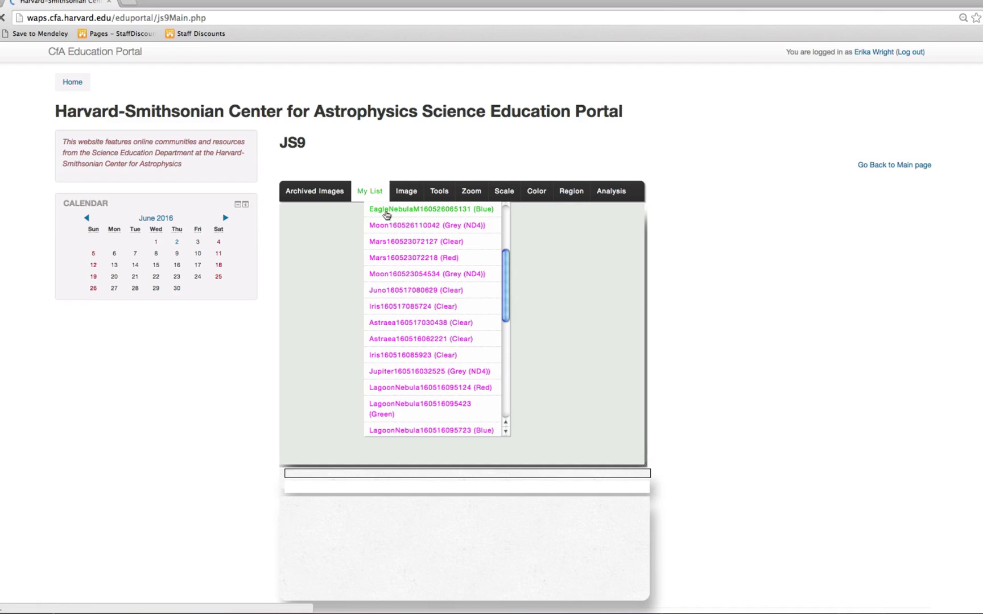
pyautogui.scroll(-5, 415, 245)
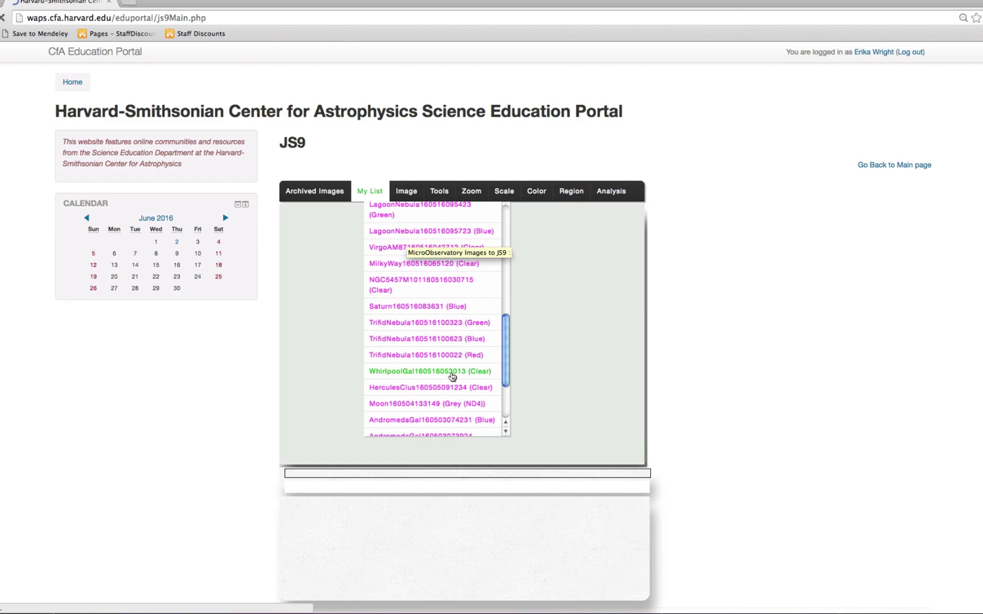
pyautogui.click(452, 376)
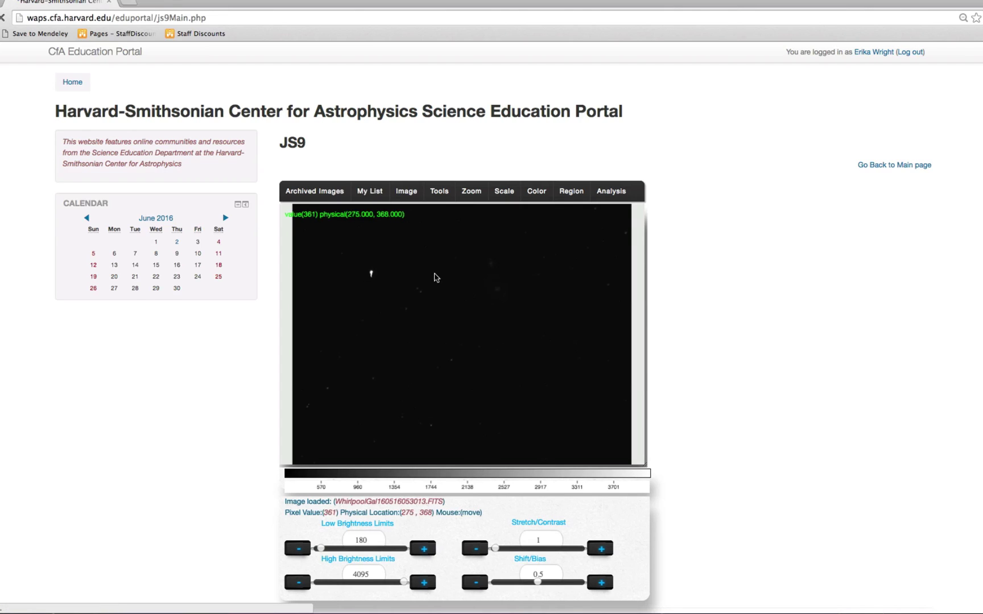
pyautogui.moveTo(376, 193)
pyautogui.scroll(10, 398, 227)
pyautogui.scroll(-2, 421, 552)
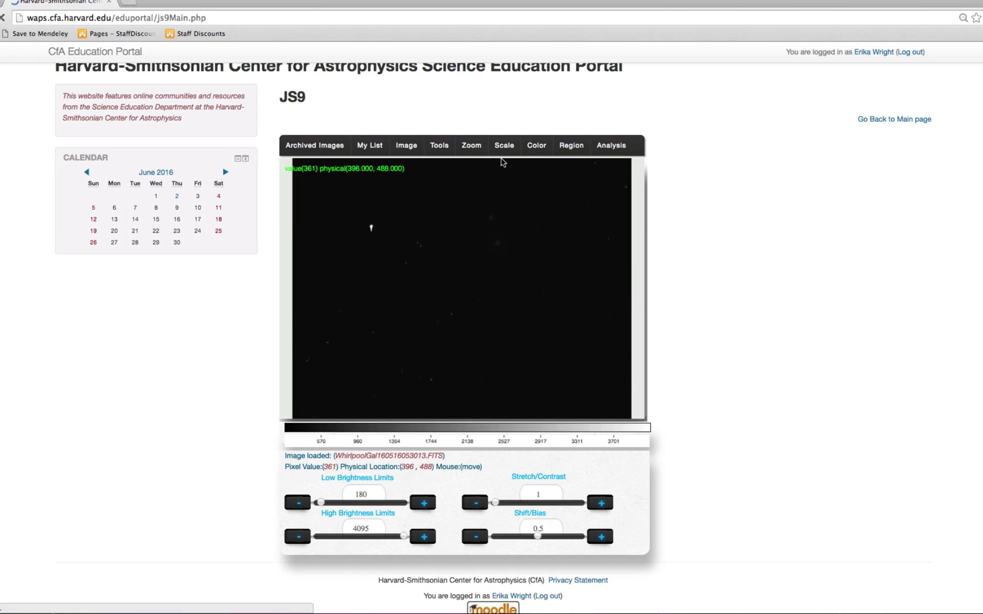
# Step: Change the Whirlpool image's scale from linear to log
pyautogui.click(504, 146)
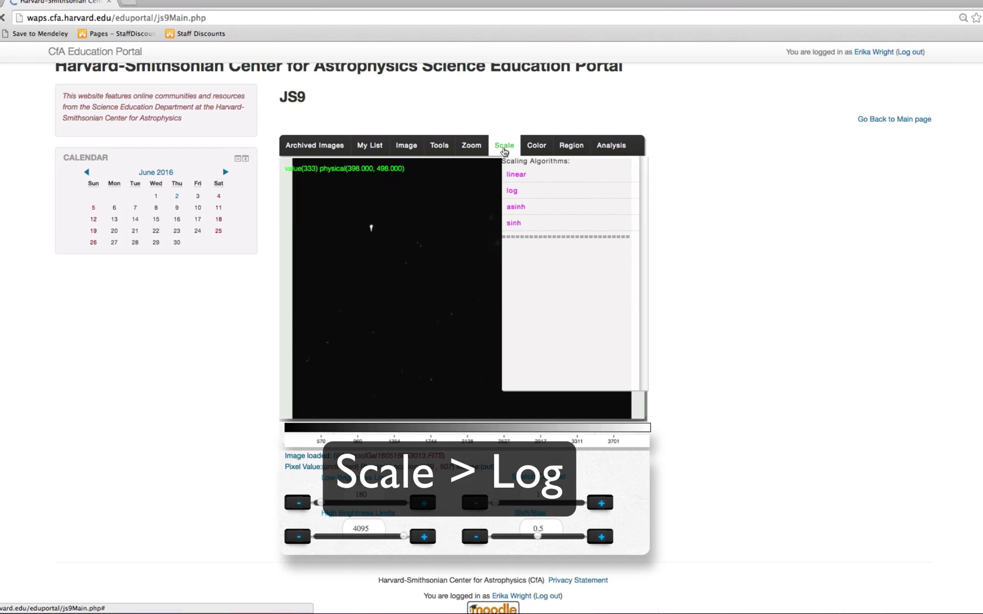
pyautogui.click(513, 192)
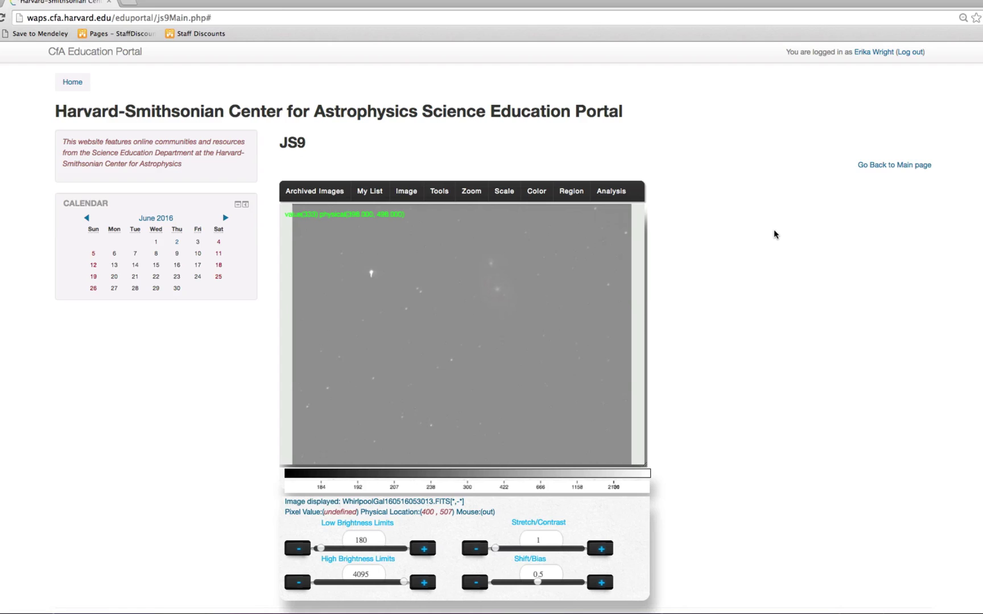
pyautogui.scroll(-1, 774, 231)
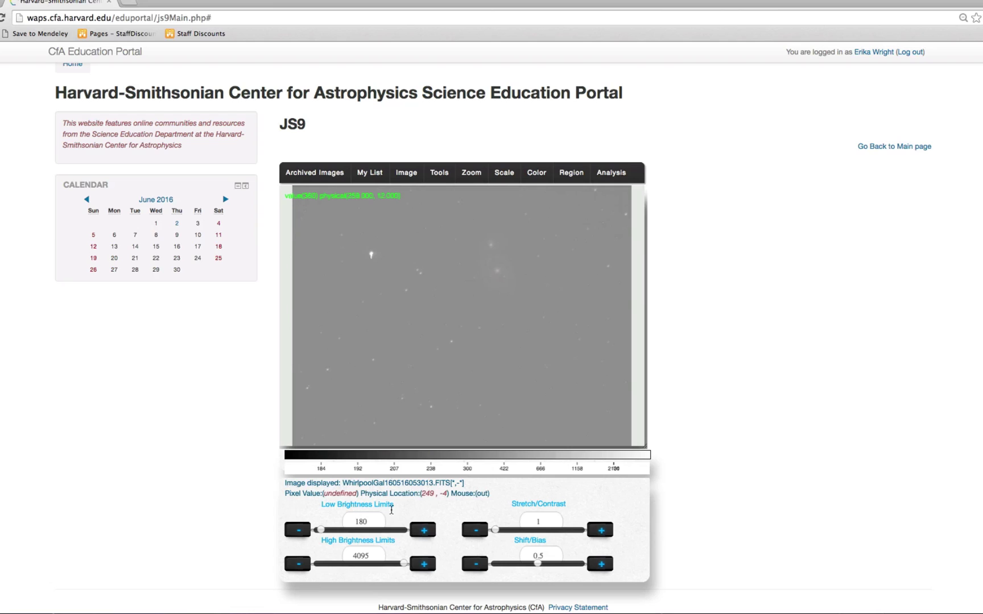
# Step: Set the low brightness limit to 360 and the high limit to 1310
pyautogui.doubleClick(356, 521)
pyautogui.write('360')
pyautogui.press('Return')
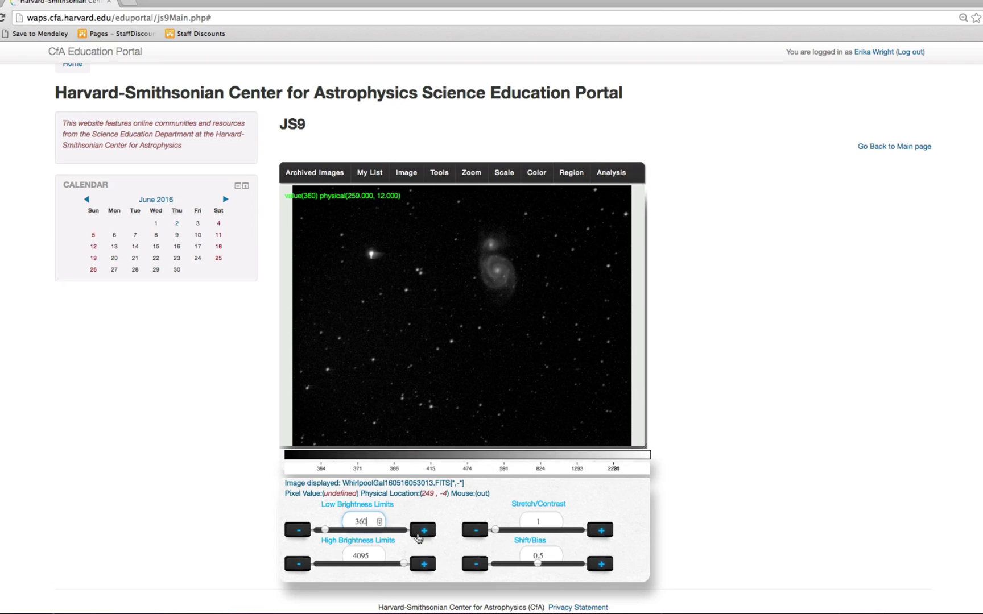
pyautogui.click(290, 535)
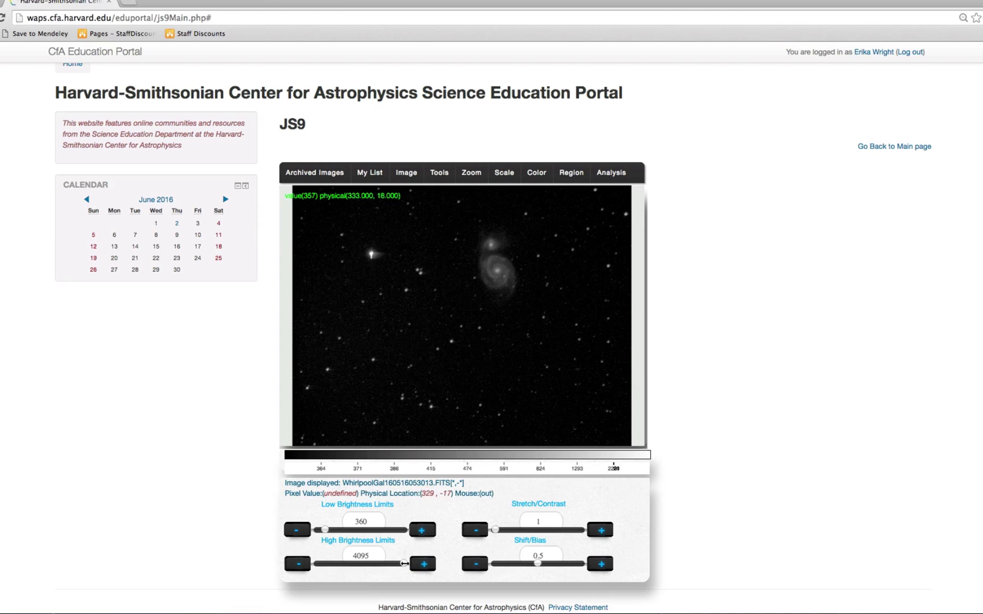
pyautogui.moveTo(404, 563); pyautogui.dragTo(344, 563)
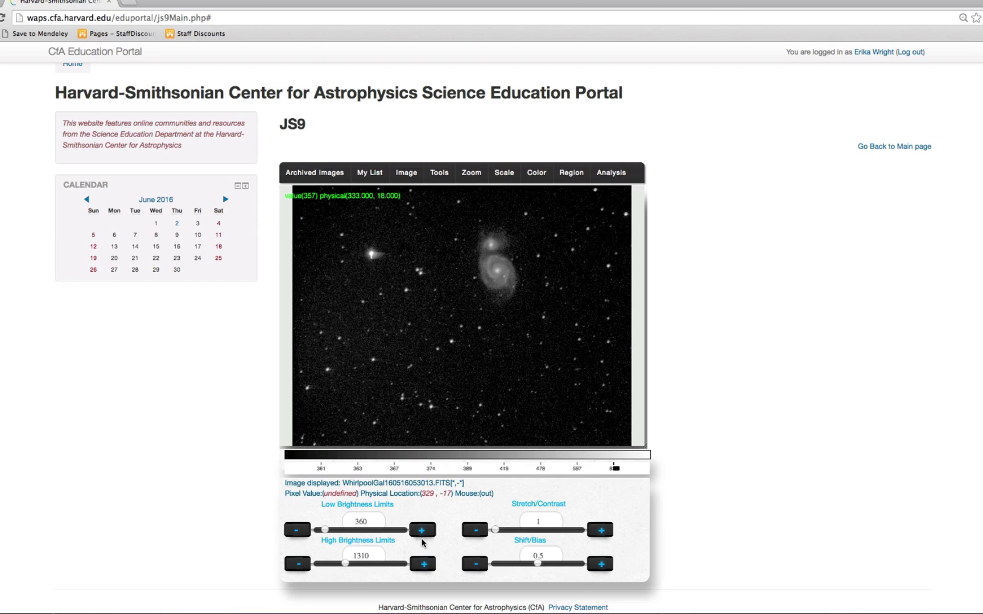
# Step: Raise the contrast to 2.2 and lower the bias slightly
pyautogui.click(600, 530)
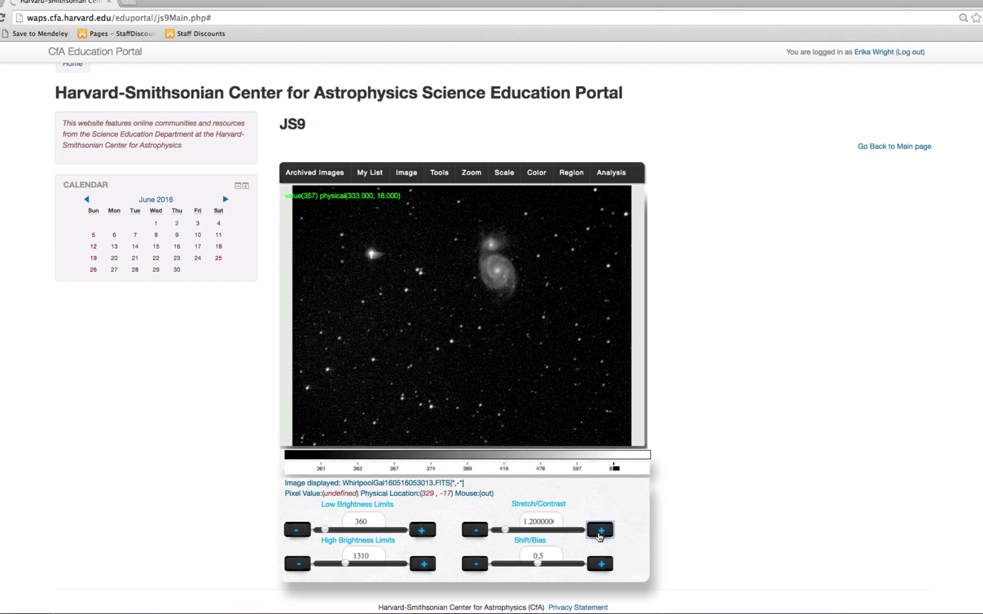
pyautogui.click(600, 531)
pyautogui.click(600, 531)
pyautogui.click(600, 531)
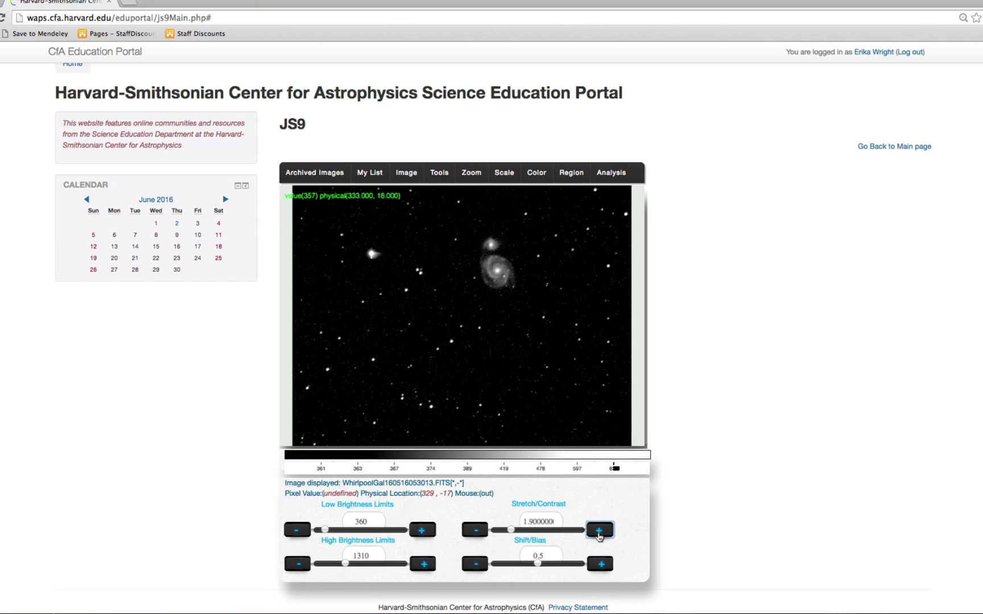
pyautogui.click(600, 531)
pyautogui.click(600, 531)
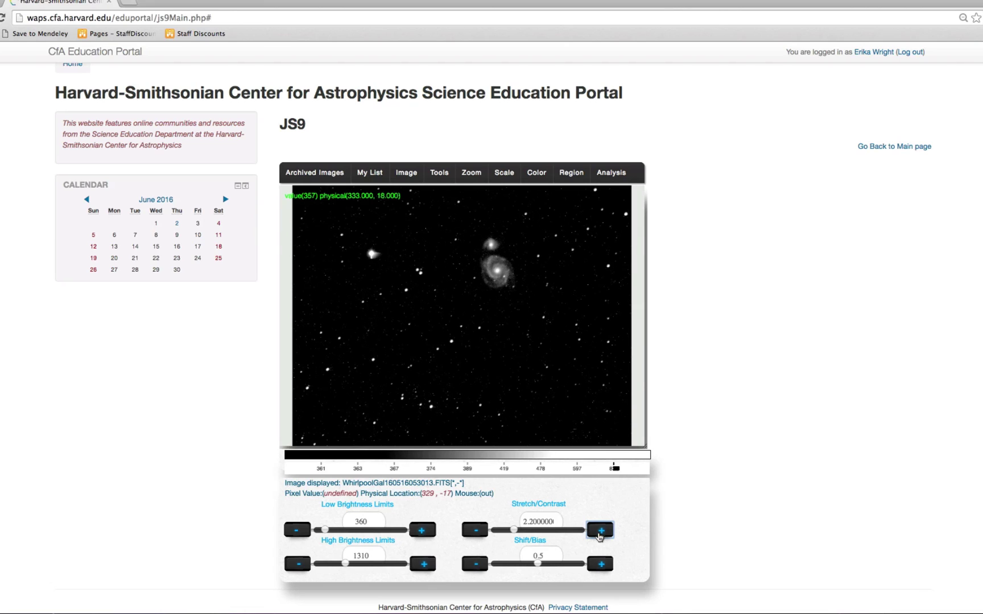
pyautogui.click(480, 565)
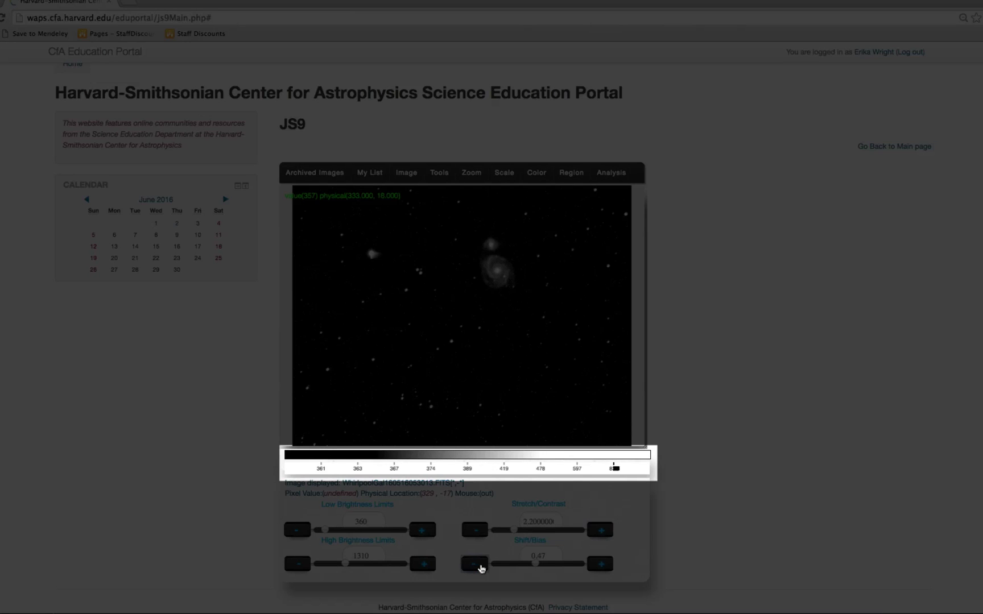
pyautogui.click(481, 566)
pyautogui.click(480, 531)
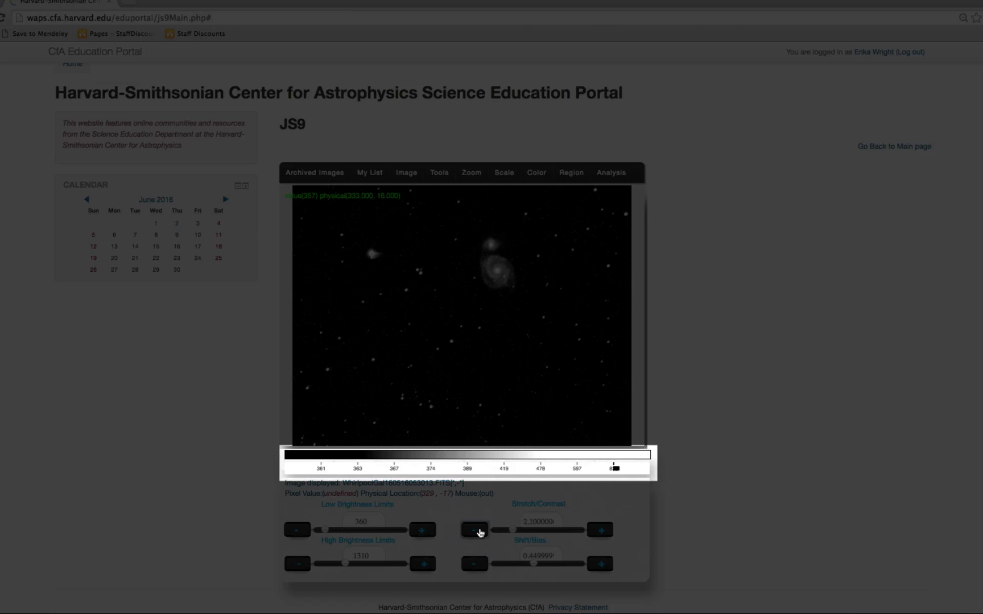
# Step: Bring the contrast back to 1.2 and the bias down to about 0.43
pyautogui.click(481, 531)
pyautogui.click(481, 532)
pyautogui.click(481, 532)
pyautogui.click(480, 532)
pyautogui.click(481, 565)
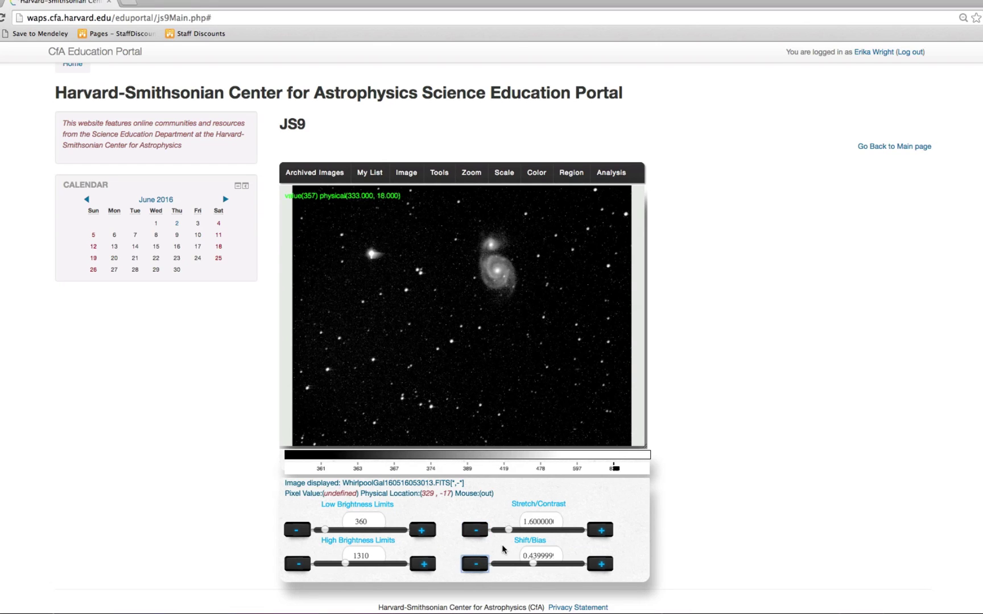
pyautogui.click(481, 533)
pyautogui.click(481, 531)
pyautogui.click(481, 532)
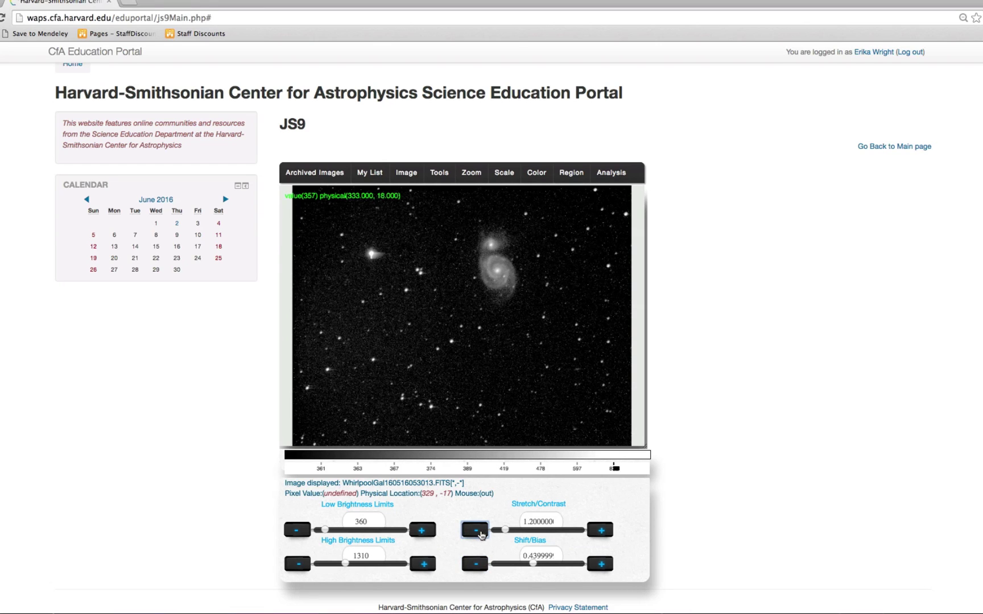
pyautogui.click(480, 531)
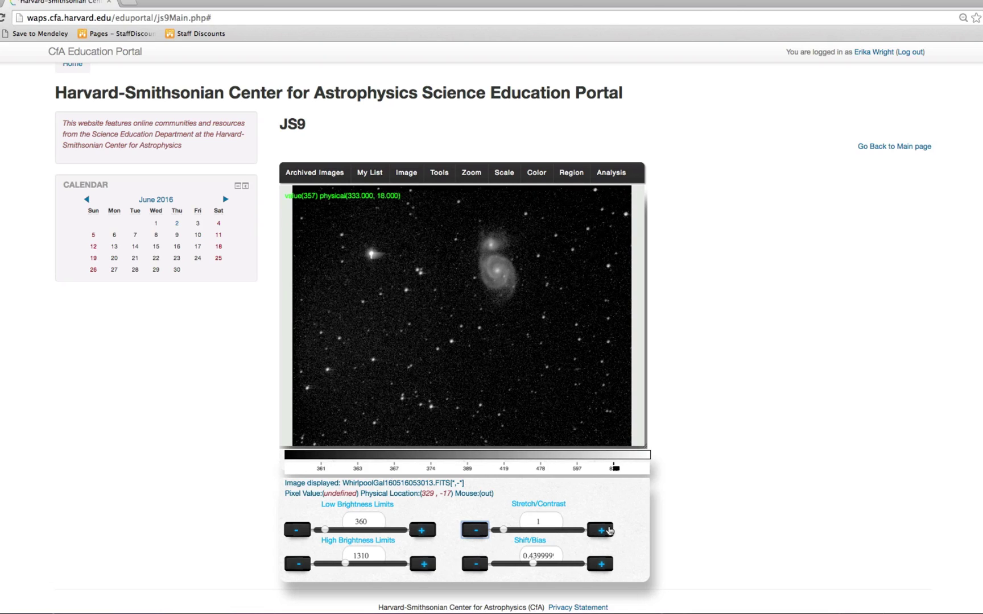
pyautogui.click(600, 530)
pyautogui.click(478, 566)
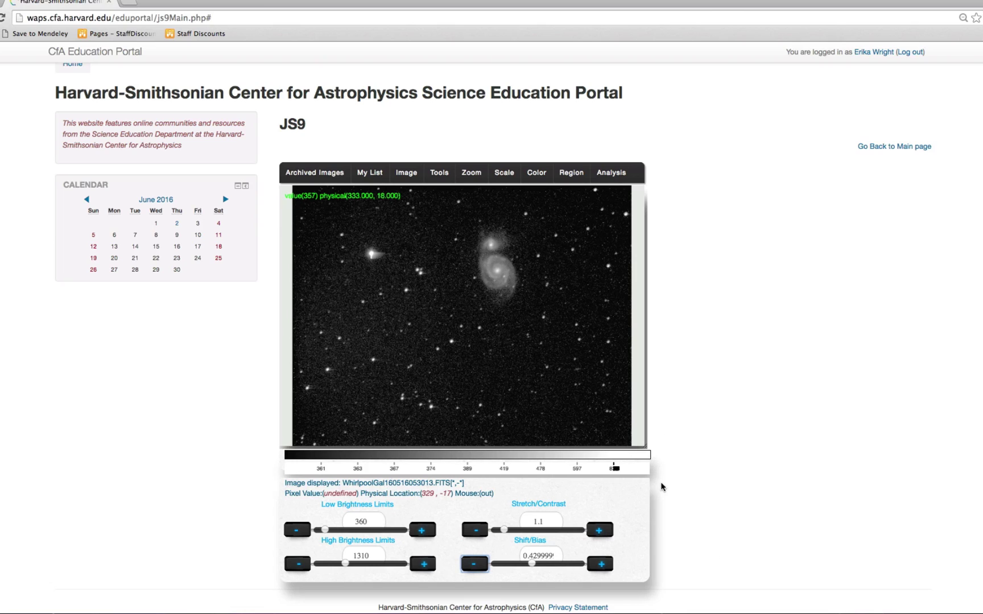
pyautogui.click(601, 534)
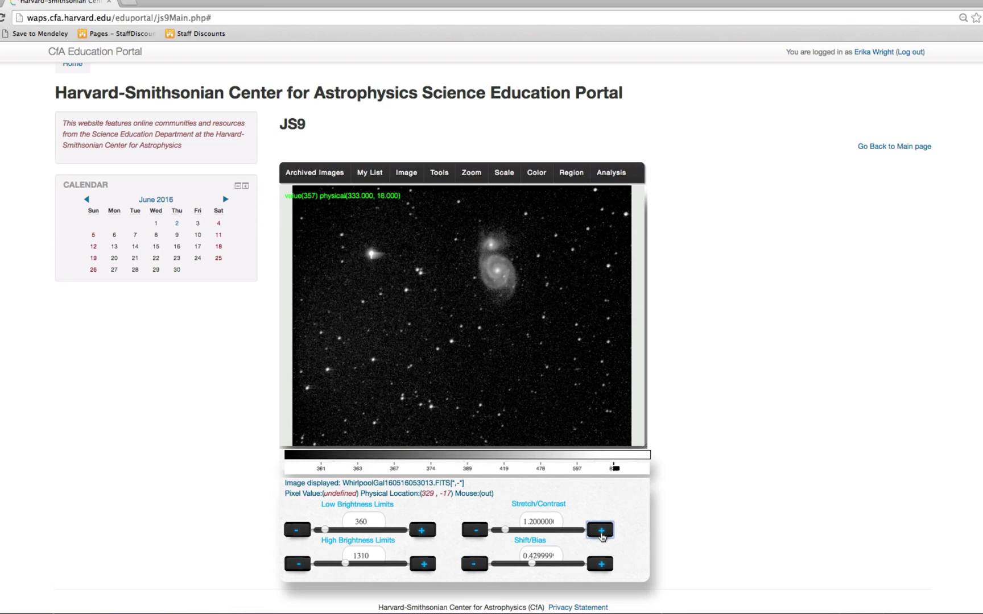
# Step: Try the red, green, blue, firesky and neon colormaps, then apply the black-blue-white colormap
pyautogui.click(533, 176)
pyautogui.click(536, 178)
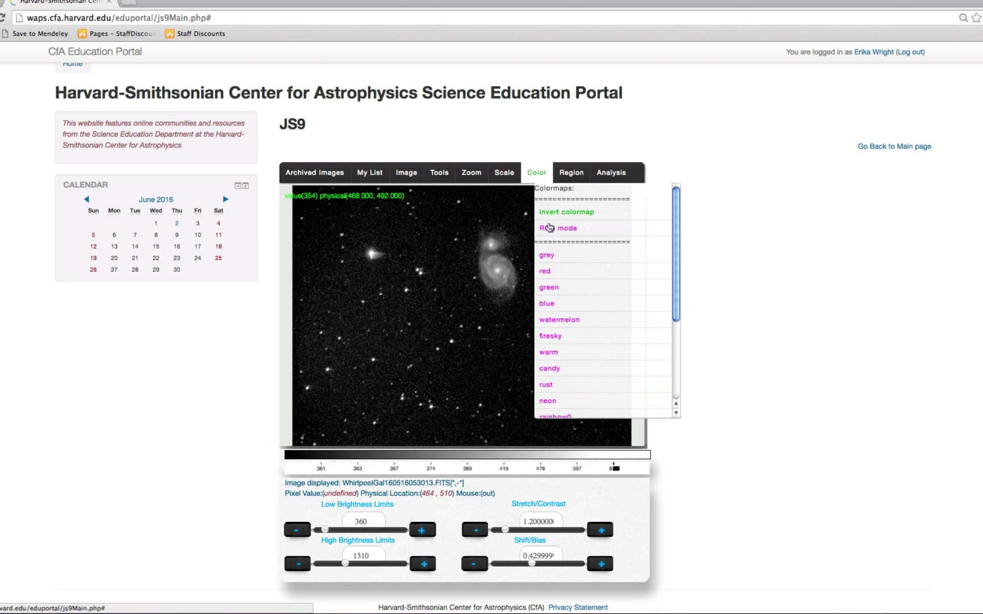
pyautogui.click(557, 276)
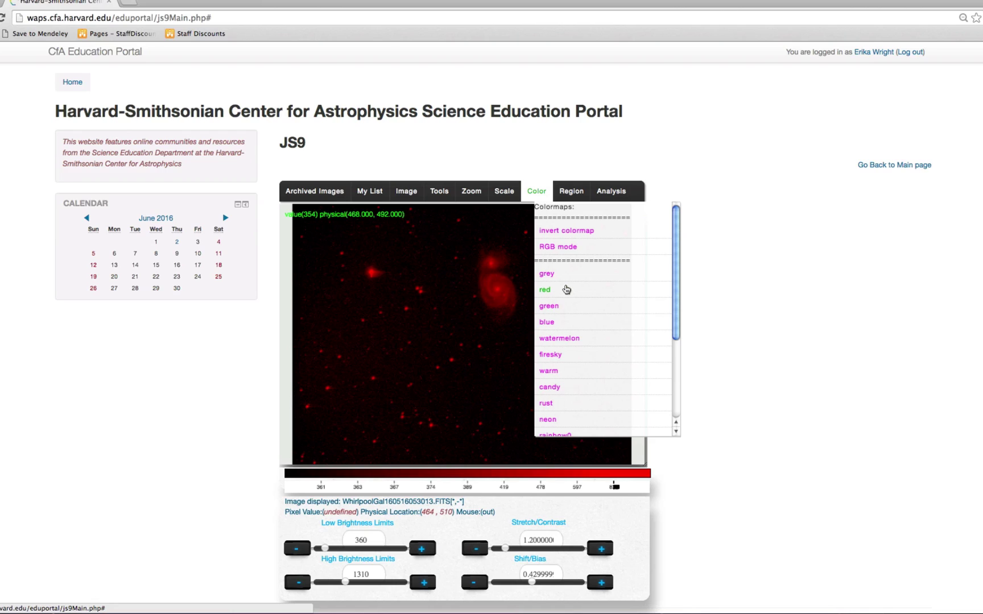
pyautogui.click(567, 306)
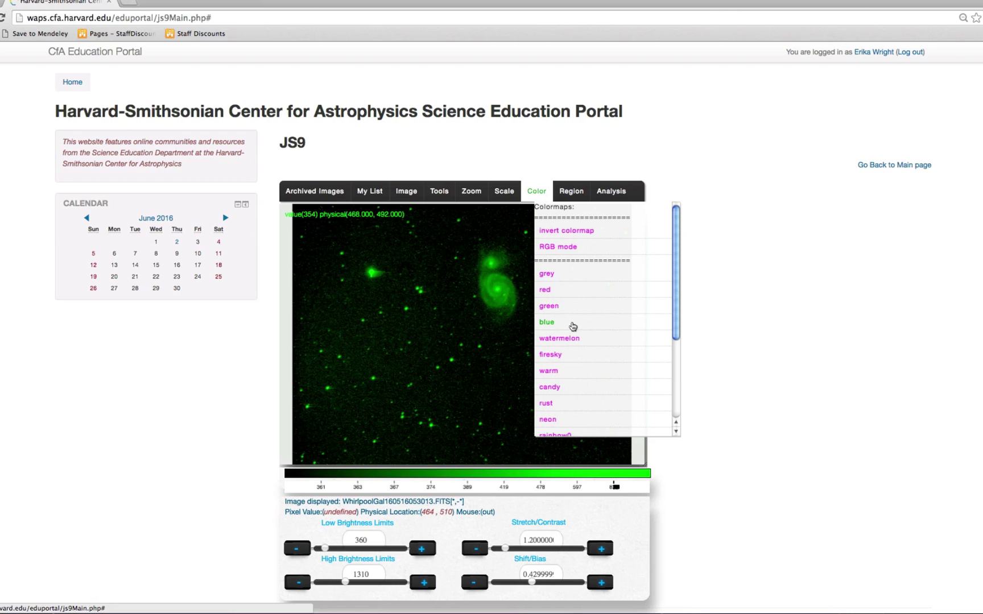
pyautogui.click(573, 327)
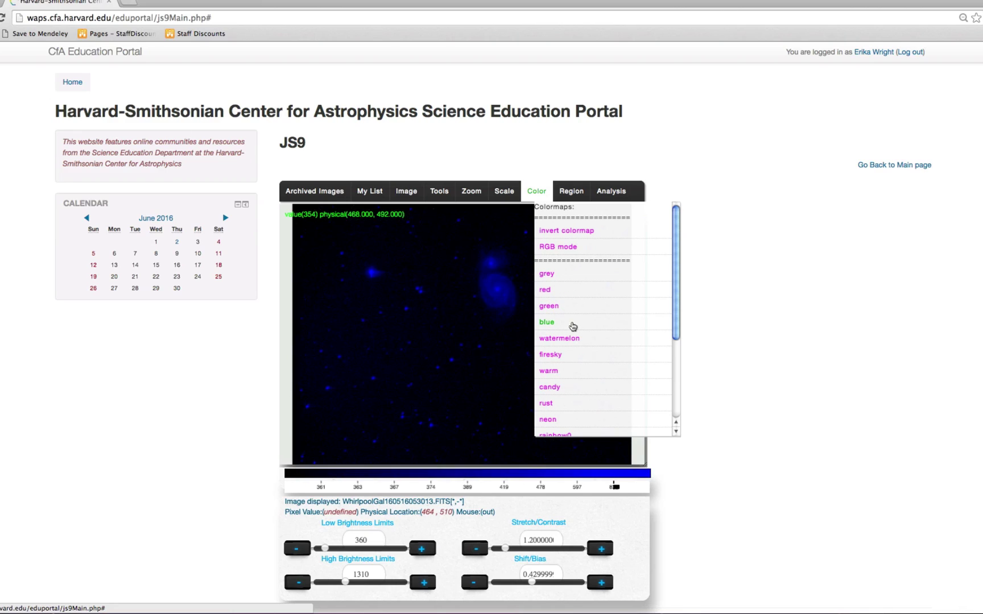
pyautogui.click(579, 354)
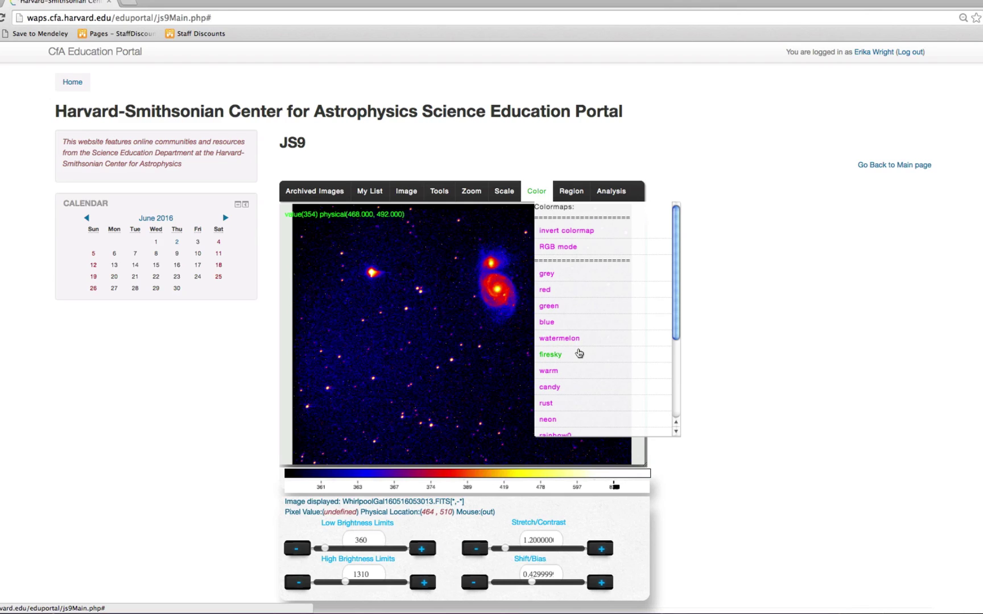
pyautogui.click(589, 422)
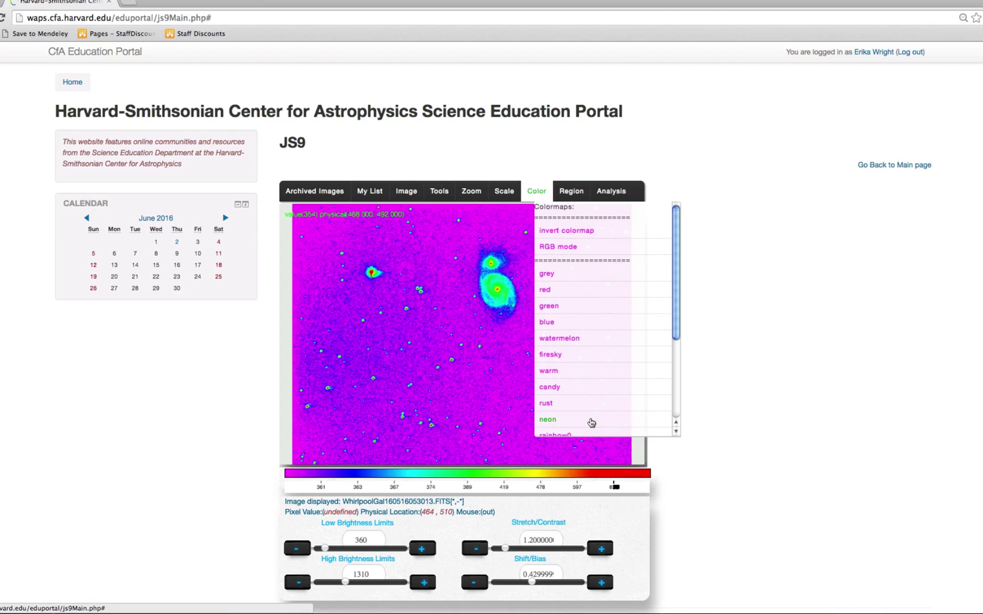
pyautogui.scroll(-3, 591, 421)
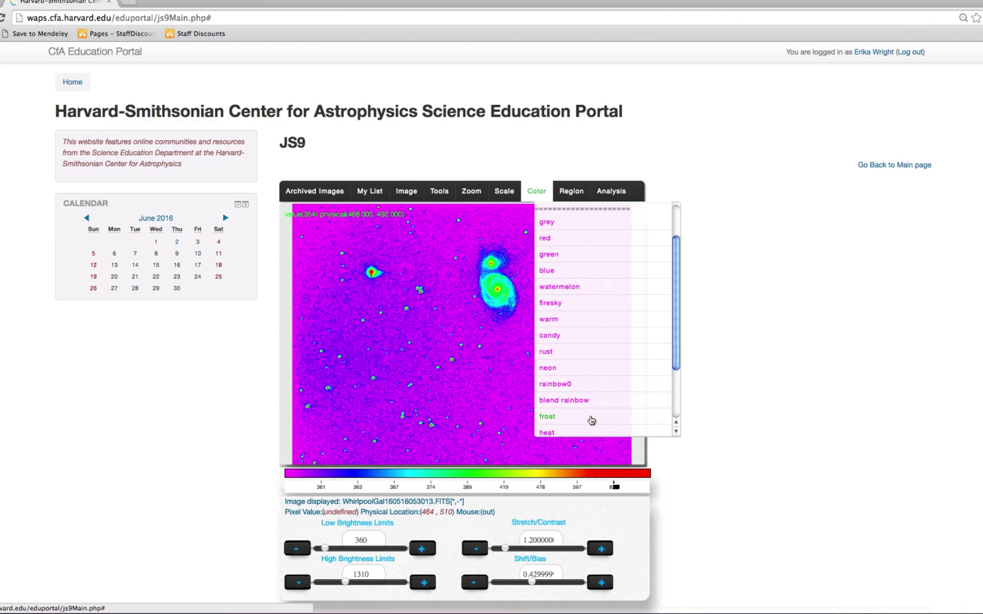
pyautogui.scroll(-1, 592, 421)
pyautogui.click(592, 419)
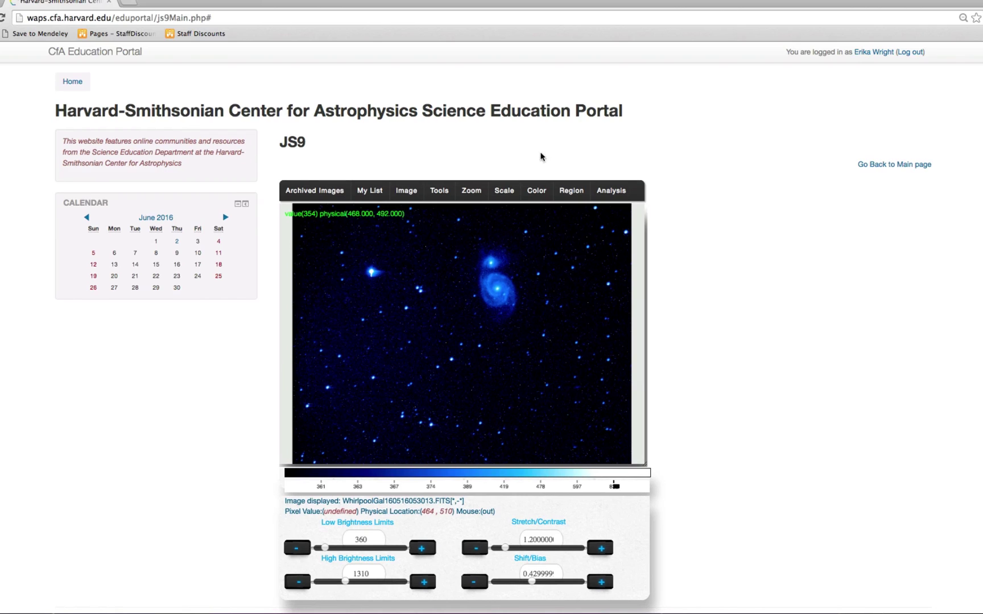
# Step: Save the image as a PNG named WhirlpoolGalaxy on the Desktop
pyautogui.click(402, 189)
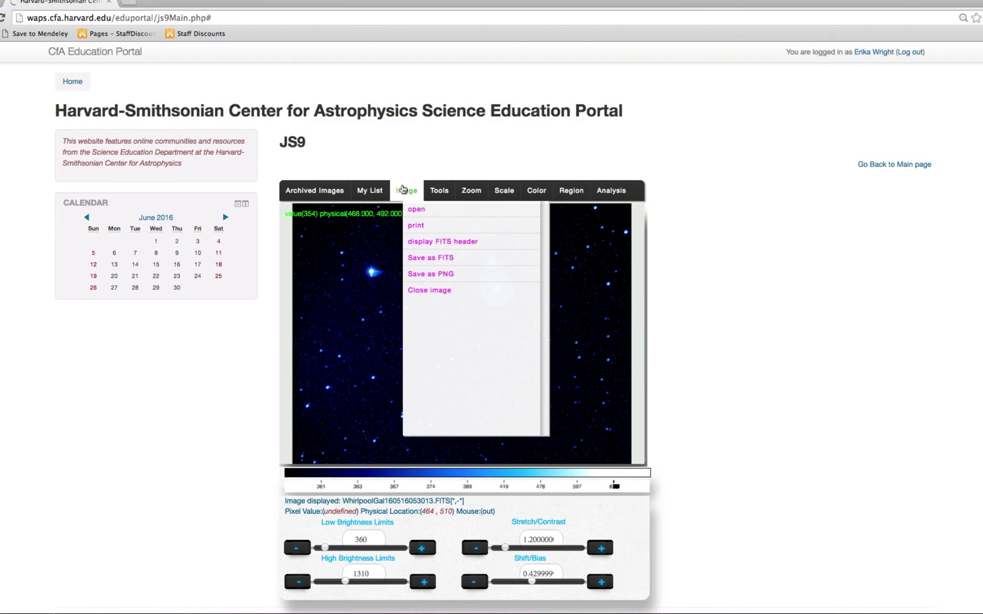
pyautogui.click(444, 275)
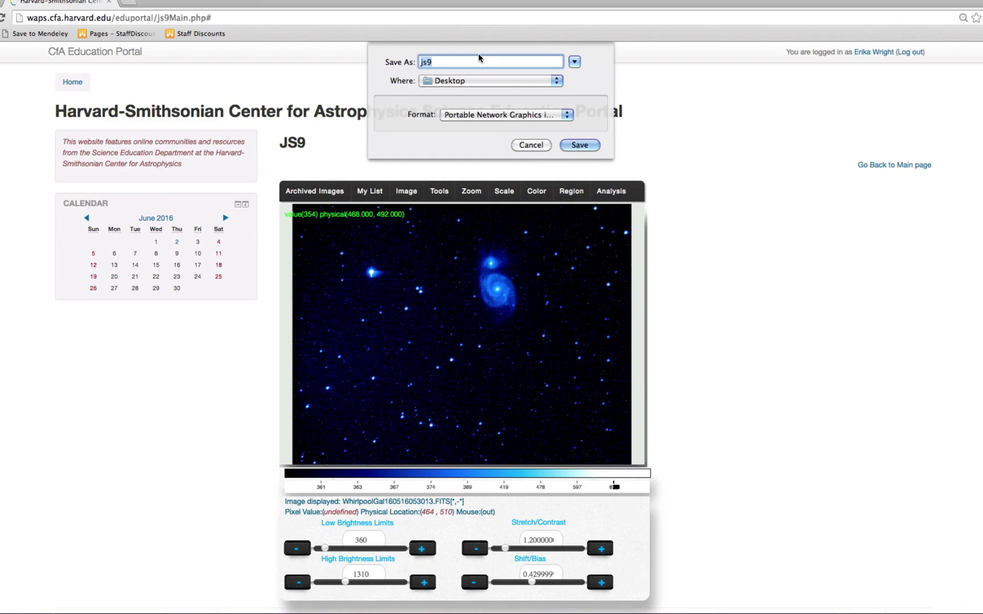
pyautogui.write('Whirlpool')
pyautogui.write('Galaxy')
pyautogui.click(573, 148)
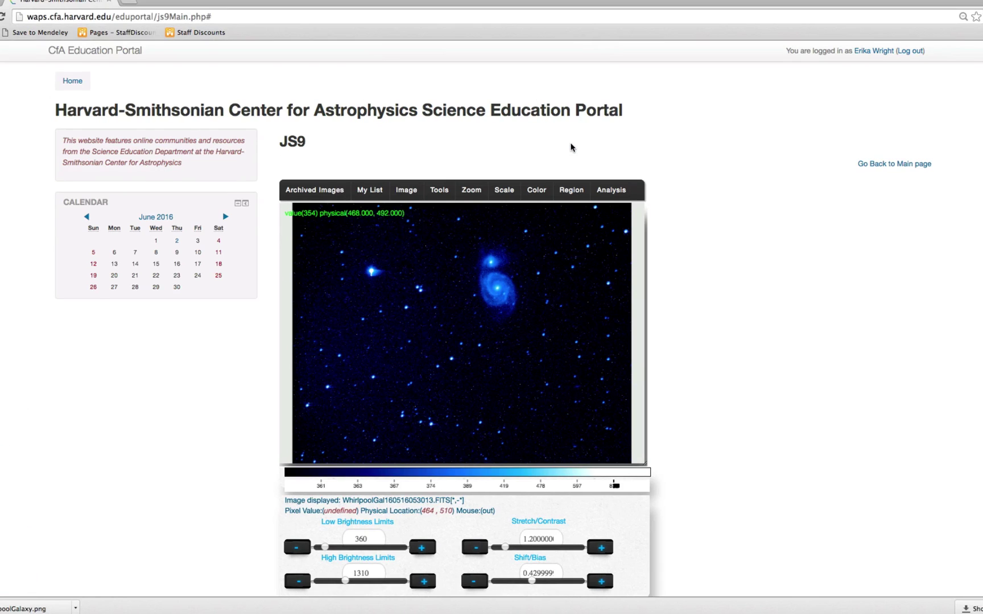